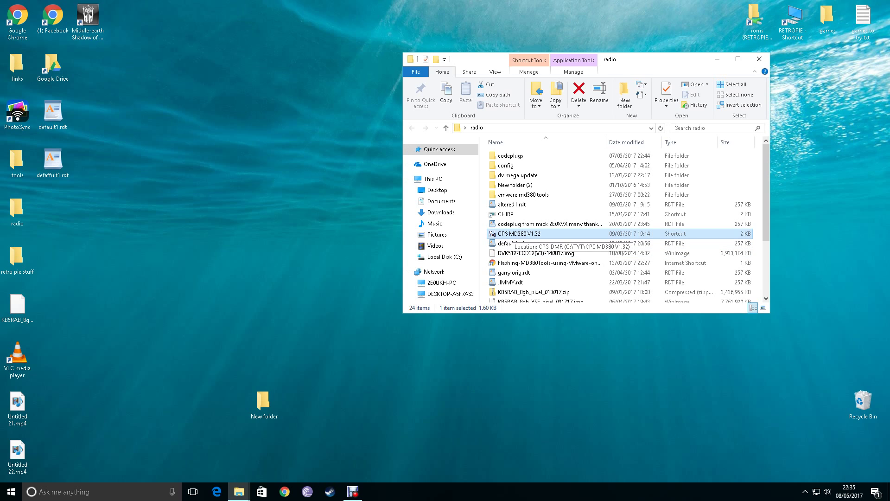
- Launch CPS MD380 V1.32, which opens the default1 codeplug (MD380, 400-480MHz)
double_click(515, 233)
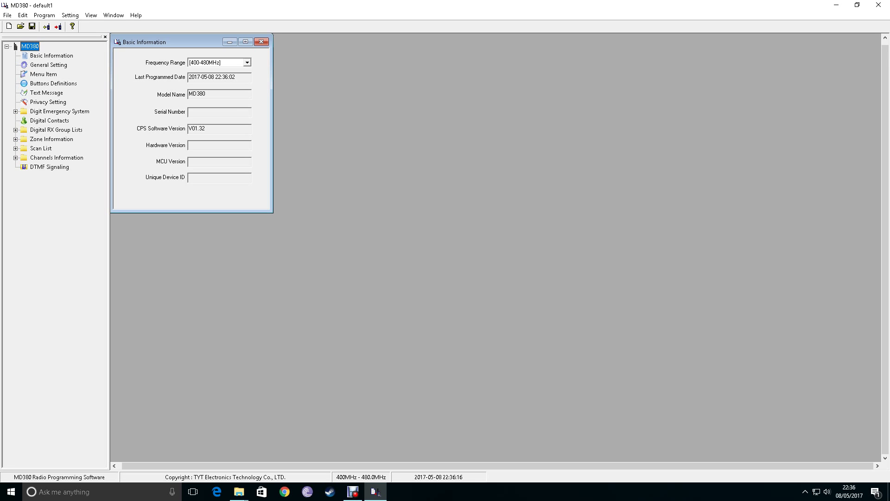
- Enter the new value in the Radio ID field of General Setting
click(49, 64)
text(Hris)
click(396, 80)
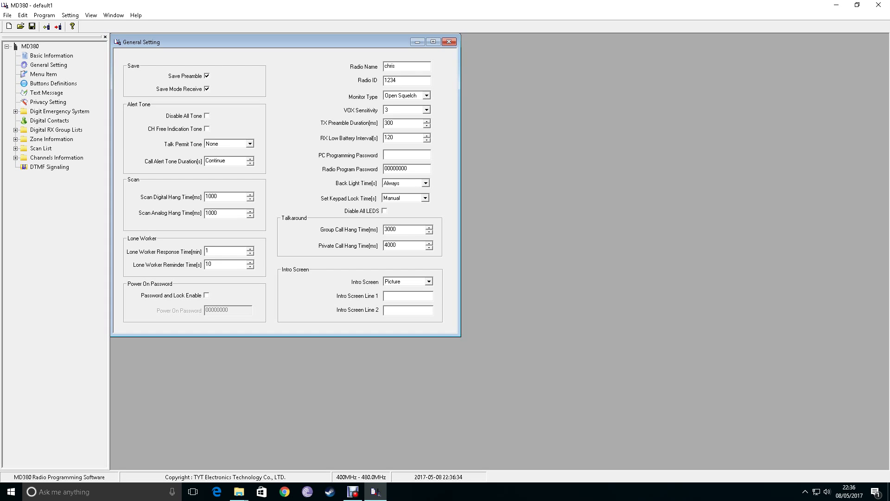
text(444)
key(shift+Home)
key(End)
- Set Intro Screen to Char string and Talk Permit Tone to Analog & Digital
click(429, 282)
key(Up)
key(Return)
key(Tab)
click(249, 143)
key(Return)
- Rename Contact1 in Digital Contacts to 'usa nationwide'
click(49, 65)
click(50, 120)
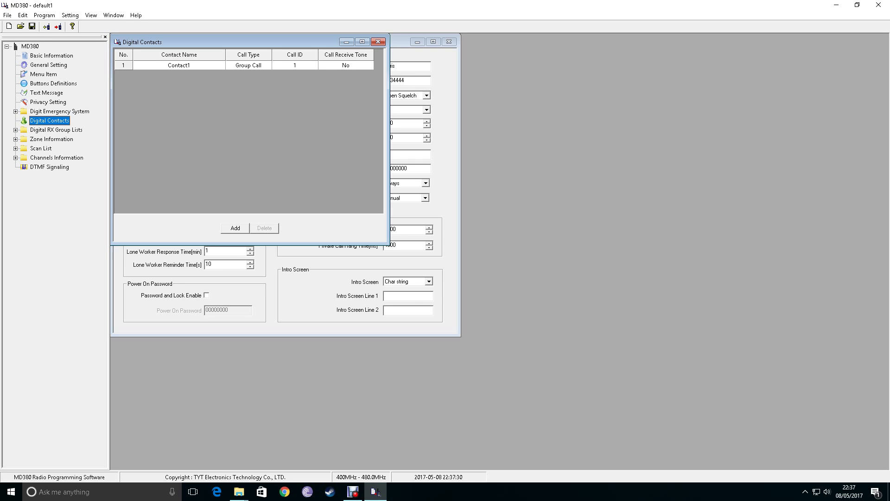
click(179, 65)
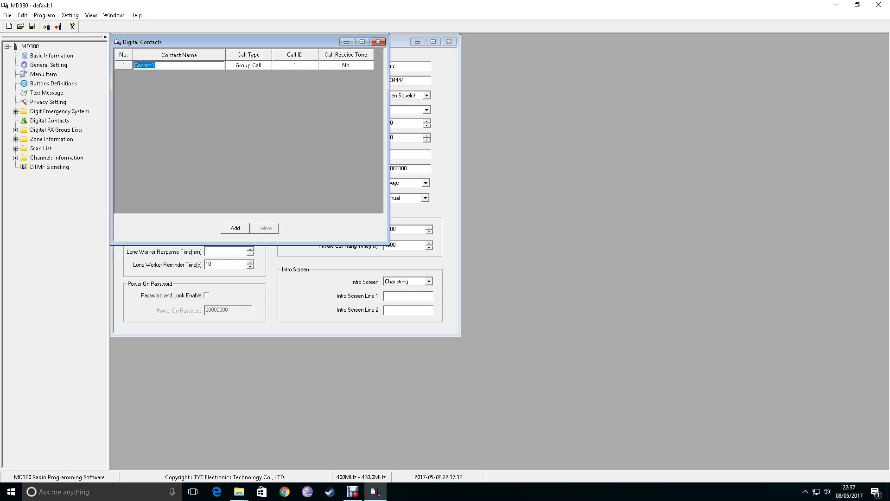
text(usa nationwi)
text(de)
- Set the usa nationwide contact's Call ID to 3100
click(295, 65)
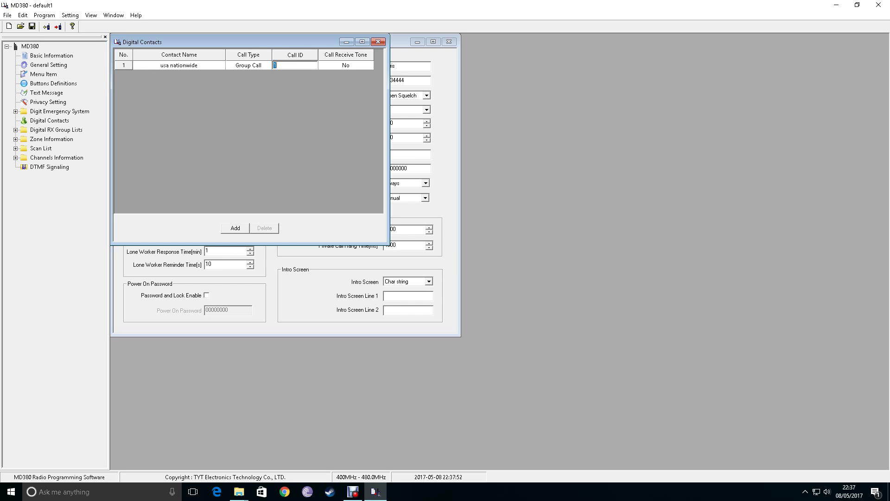
text(31)
text(99)
key(BackSpace)
key(BackSpace)
text(00)
click(49, 120)
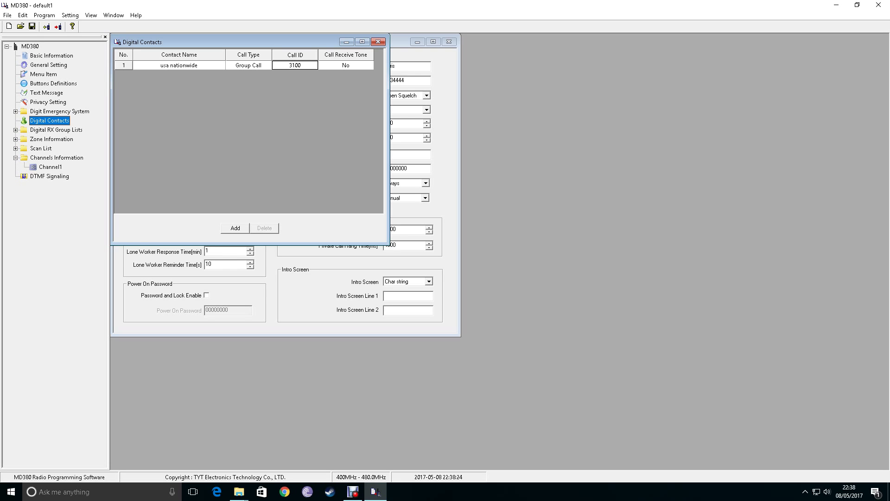
- Add a new channel, Channel1, under Channels Information and open it
right_click(51, 158)
click(72, 163)
click(50, 167)
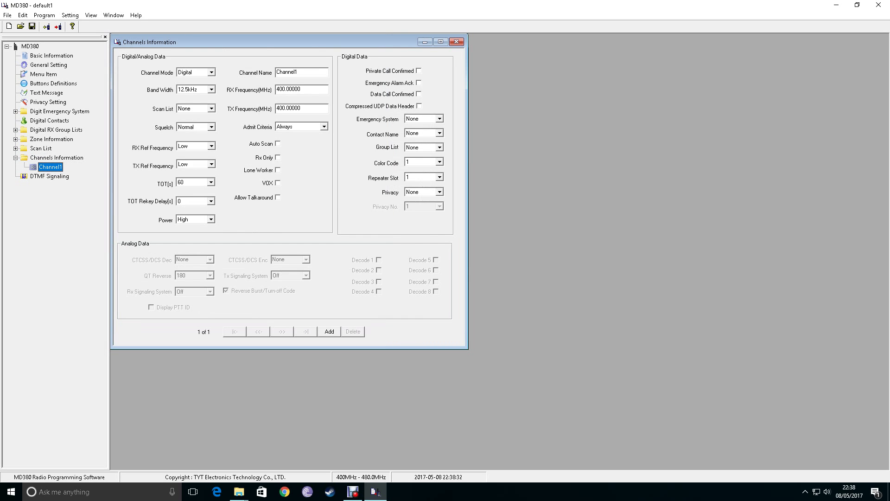
- Name the channel 'usa nationwide' with RX and TX frequencies of 434.2 MHz
click(299, 71)
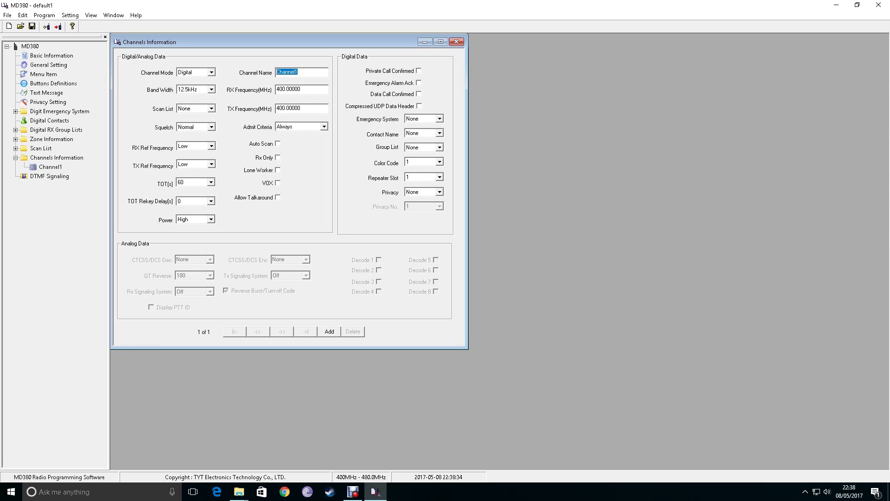
text(usa nationwid)
key(Tab)
text(434.2)
key(Tab)
key(Tab)
text(434)
click(192, 89)
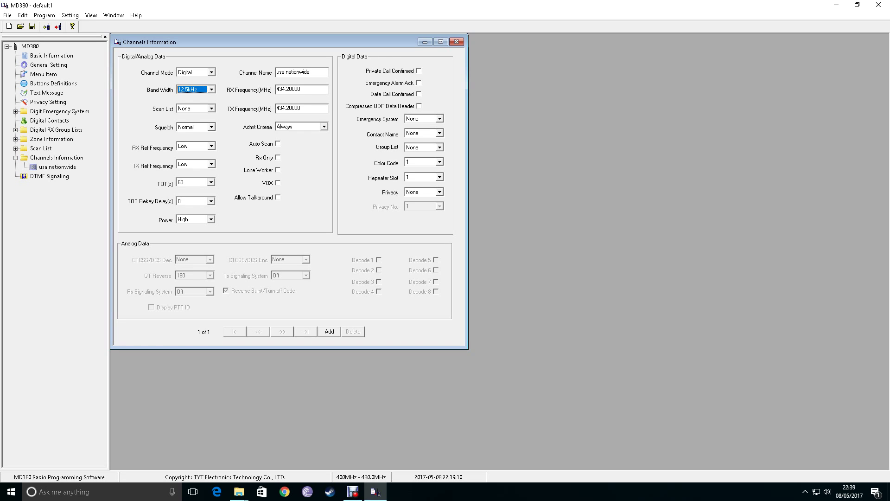
- Set RX and TX reference frequencies to Medium and the TOT to 555 seconds
click(211, 146)
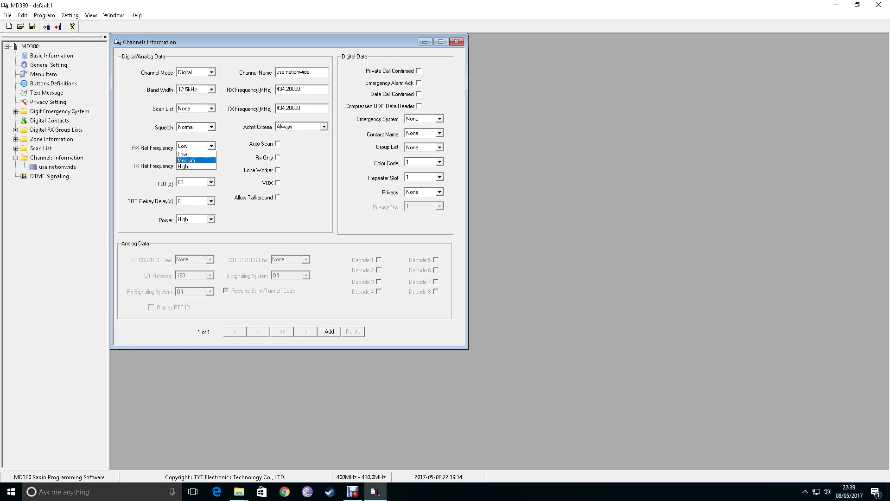
click(191, 159)
click(211, 164)
click(190, 178)
click(211, 182)
key(Down)
key(Down)
key(Down)
key(Return)
- Set the channel's power to Low
key(Tab)
key(Tab)
key(alt+Down)
key(Down)
key(Return)
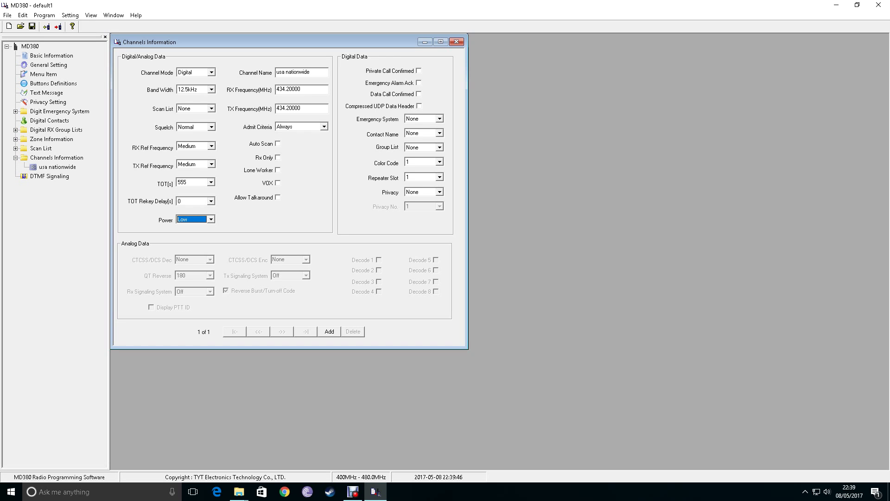
click(439, 133)
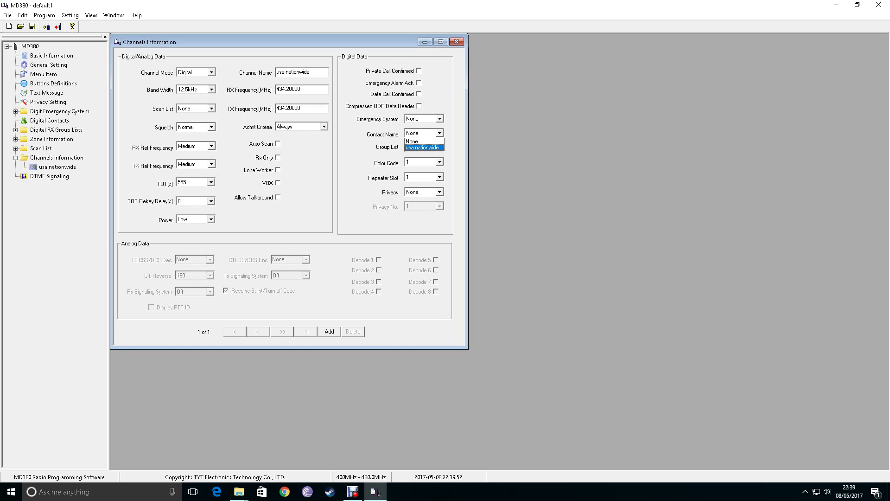
- Choose usa nationwide as the channel's contact name
key(Return)
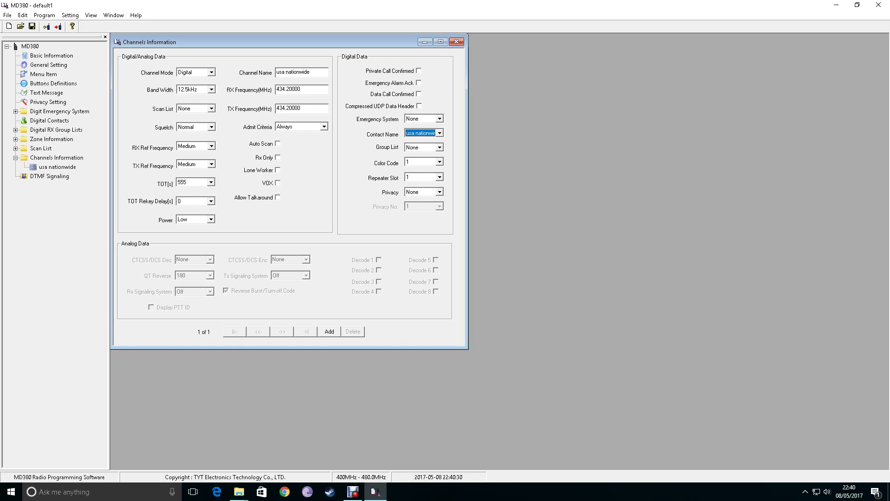
double_click(49, 120)
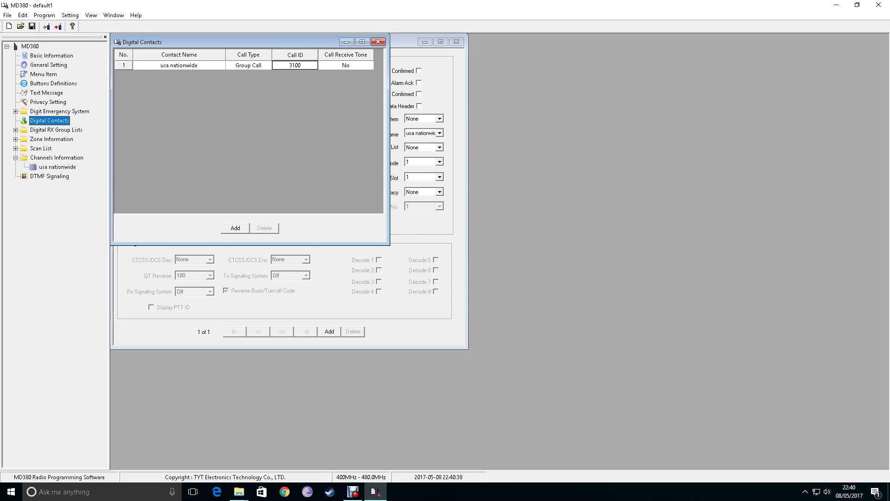
click(57, 166)
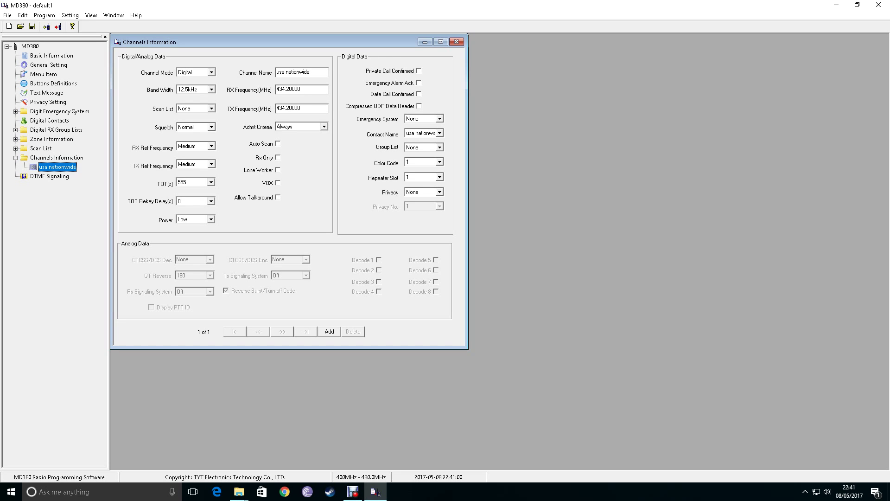
- Expand Zone Information and open Zone1, whose member is the usa nationwide channel
click(51, 139)
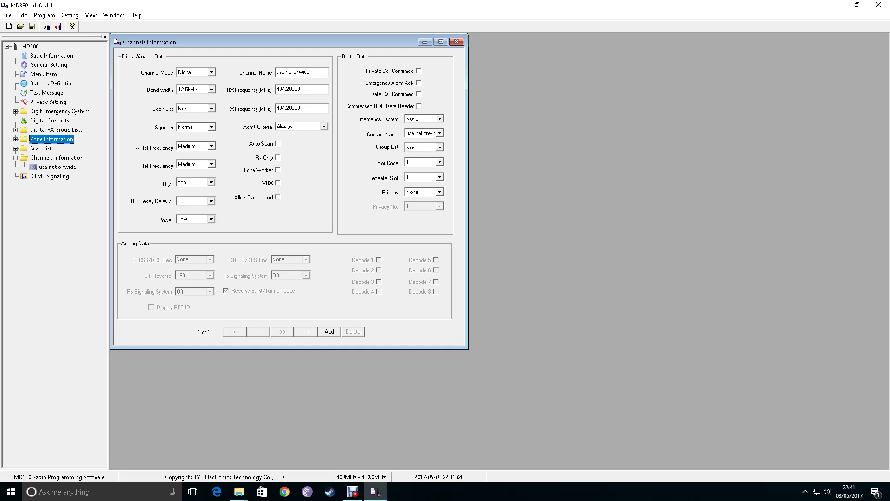
key(Right)
click(46, 149)
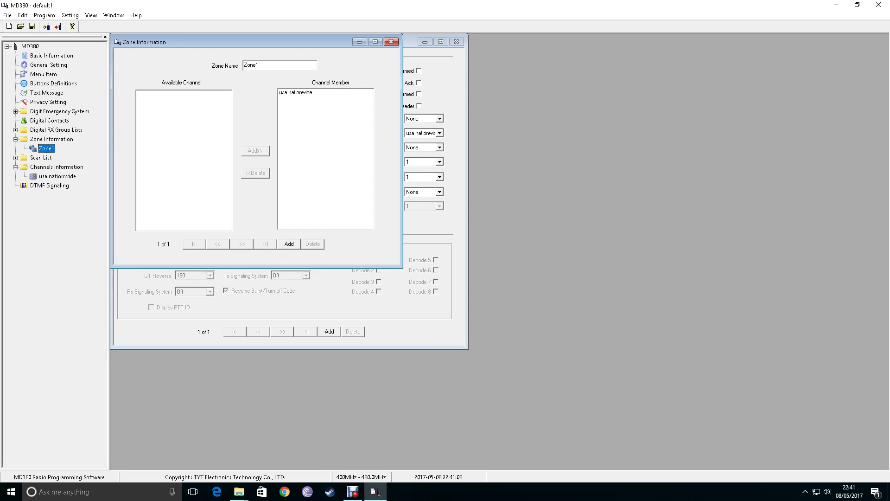
click(52, 139)
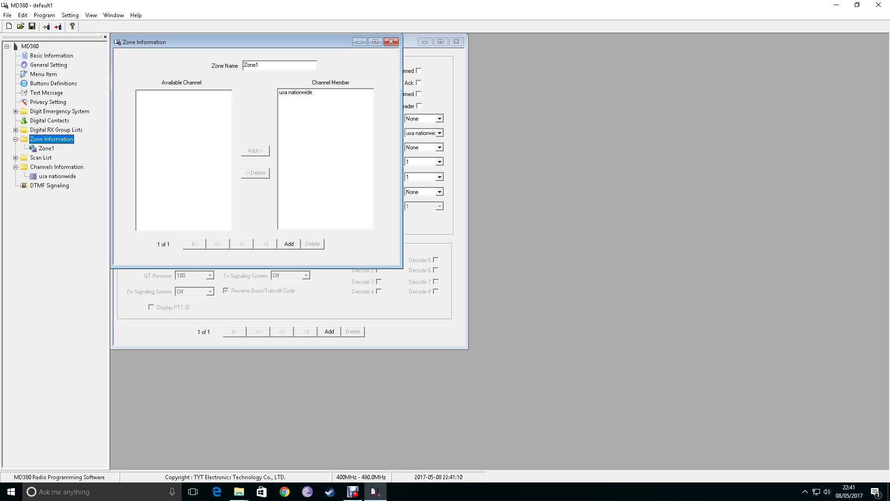
right_click(46, 140)
key(Escape)
click(46, 149)
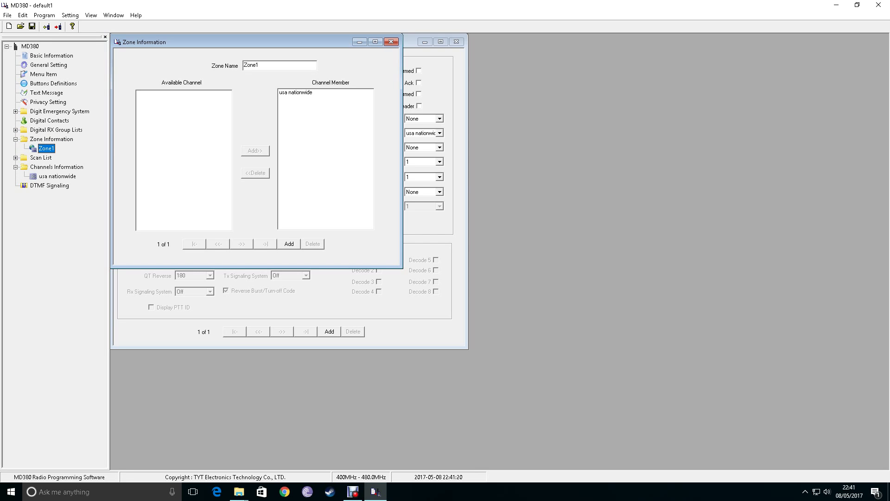
- Rename Zone1 to 'fav', removing and re-adding usa nationwide as its channel member
key(BackSpace)
key(BackSpace)
key(BackSpace)
text(a)
click(295, 92)
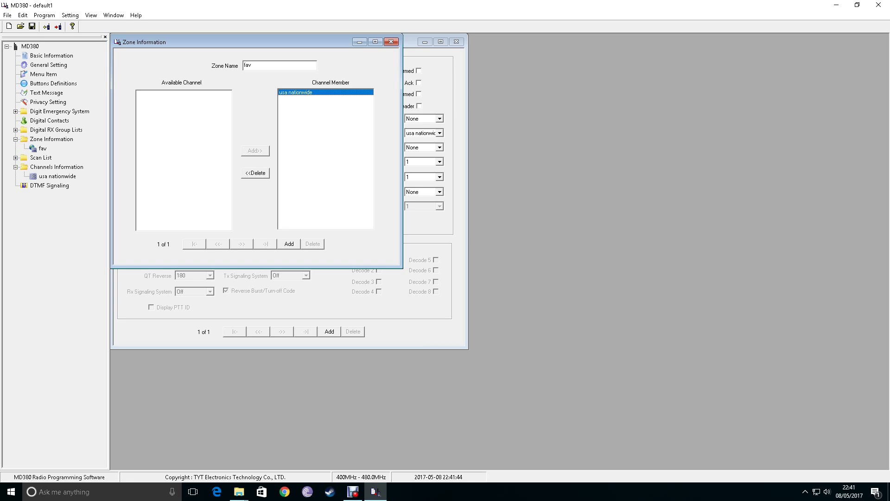
click(255, 172)
click(153, 94)
click(296, 92)
- Return to General Setting to review the Radio Name and Radio ID
click(49, 64)
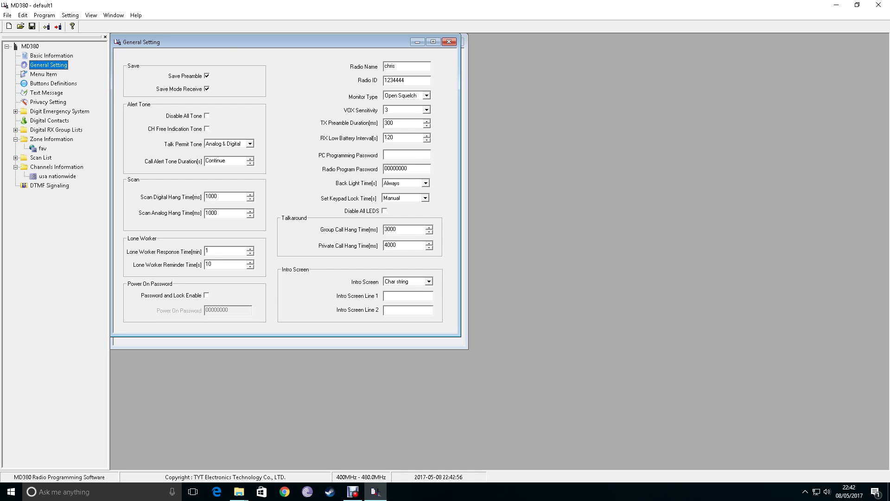
- Choose Program > Write Data to prepare sending the codeplug to the radio
click(44, 15)
click(51, 37)
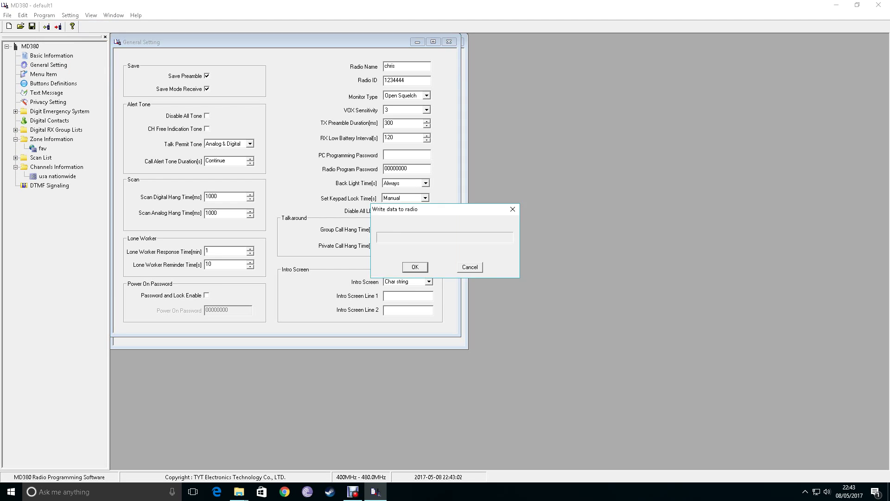